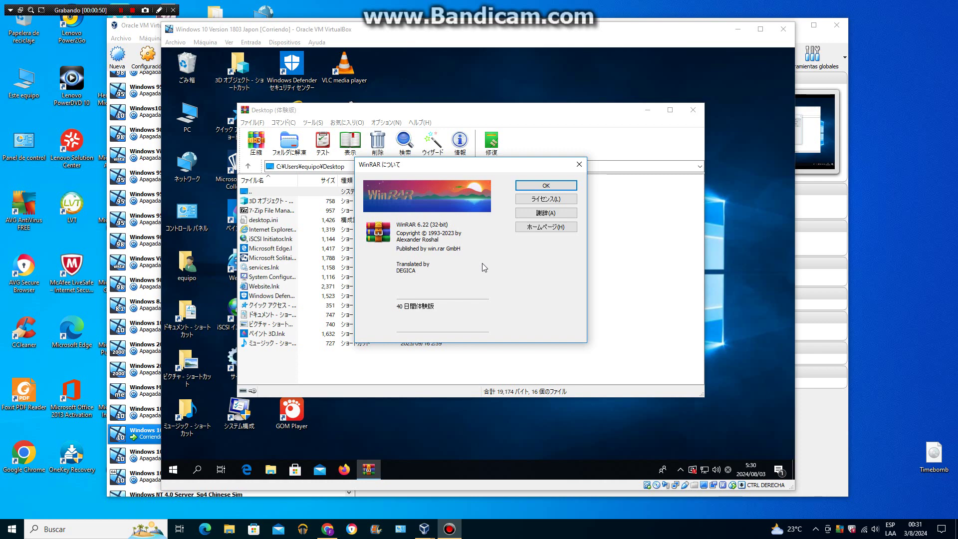
Dismiss the WinRAR version information and exit WinRAR.
{"action": "left_click", "coordinate": [546, 186]}
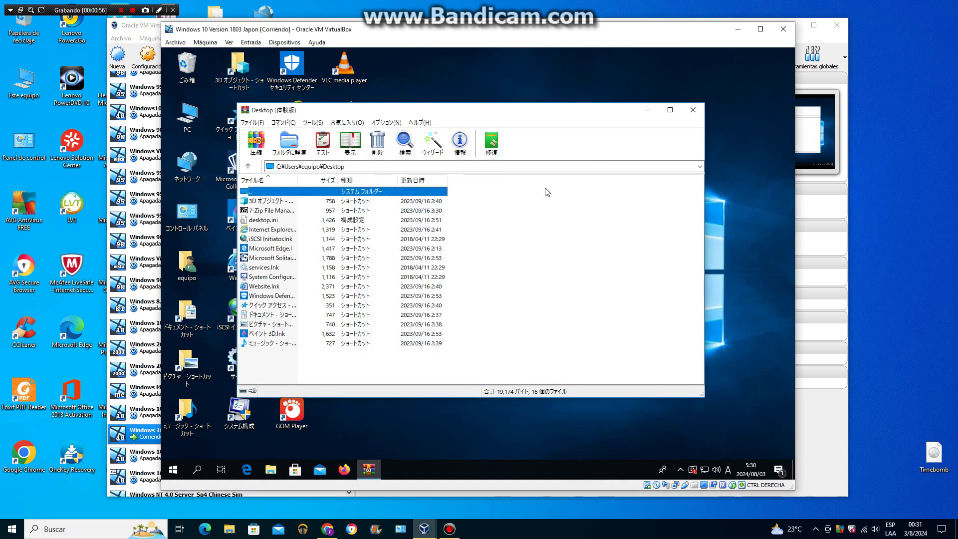
{"action": "left_click", "coordinate": [692, 113]}
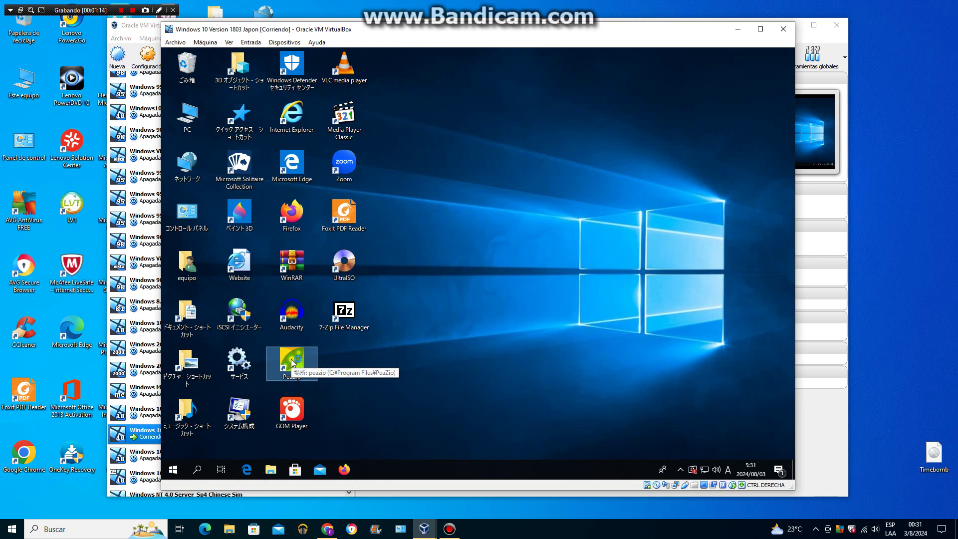
Launch PeaZip, view its About page with release and plugin details, and exit PeaZip.
{"action": "double_click", "coordinate": [292, 362]}
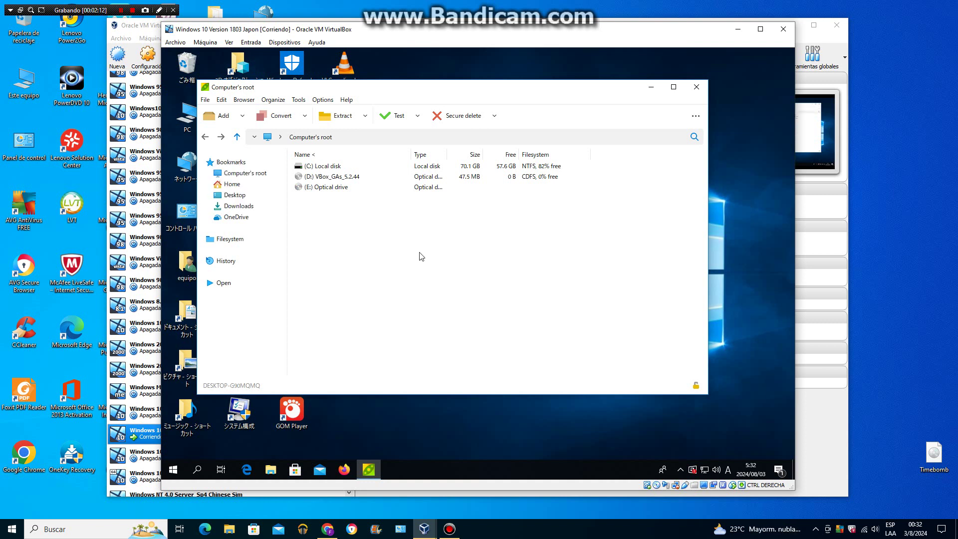
{"action": "left_click", "coordinate": [347, 100]}
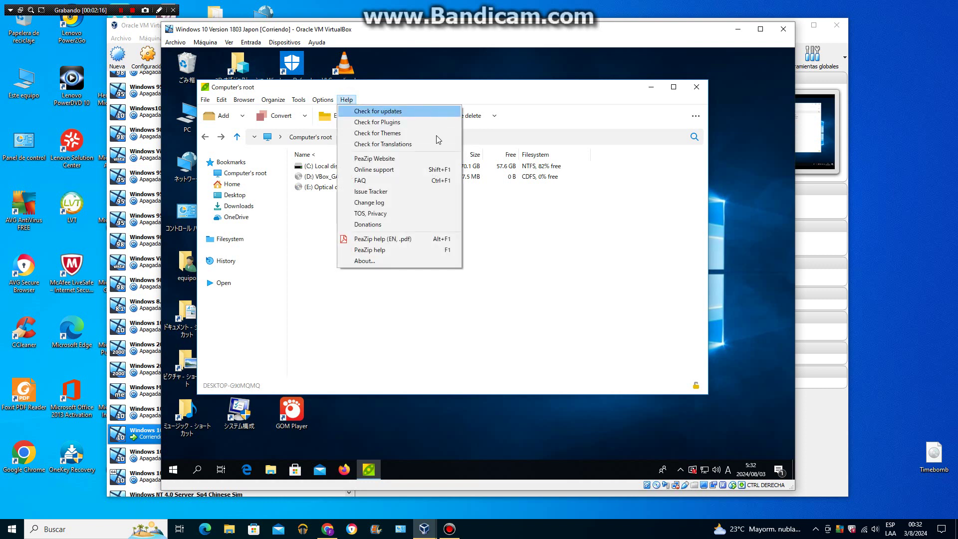
{"action": "left_click", "coordinate": [429, 261]}
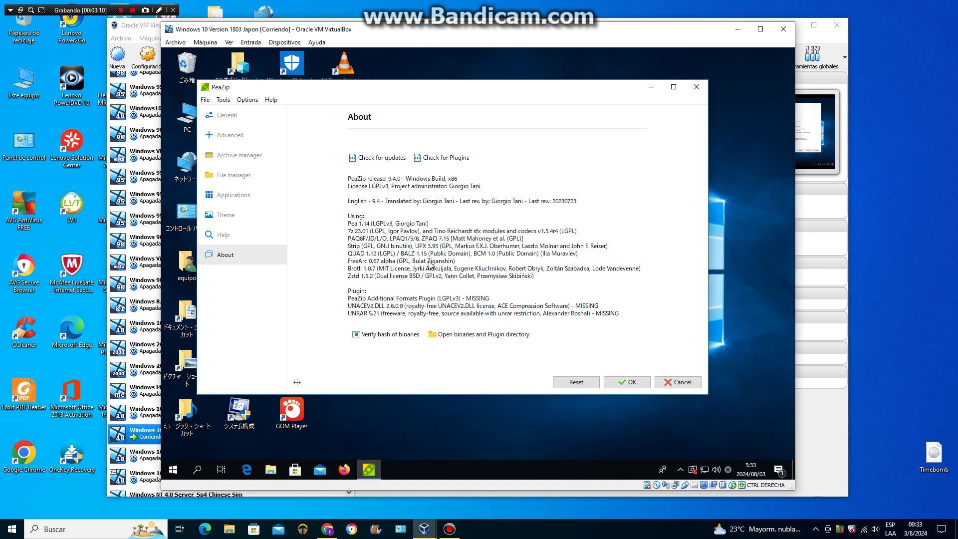
{"action": "left_click", "coordinate": [669, 388]}
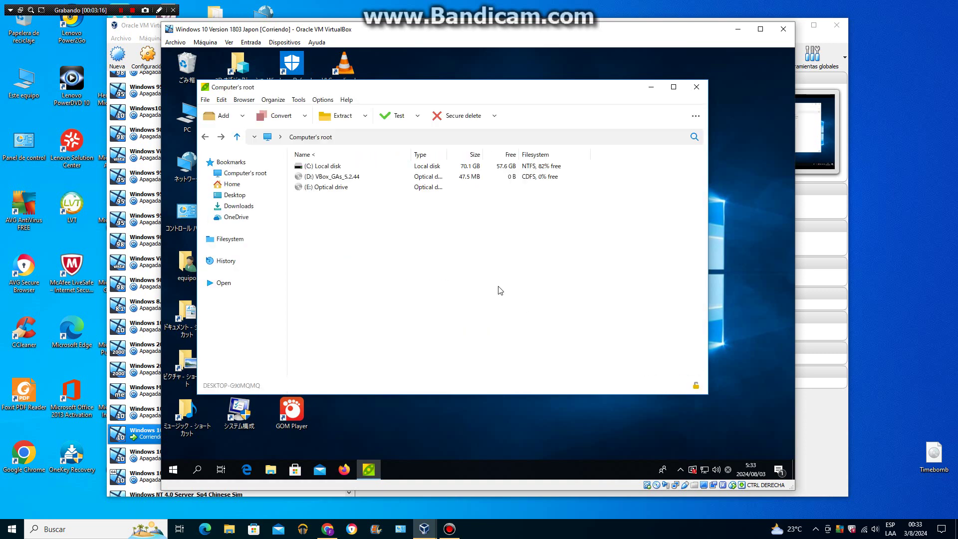
{"action": "left_click", "coordinate": [696, 88]}
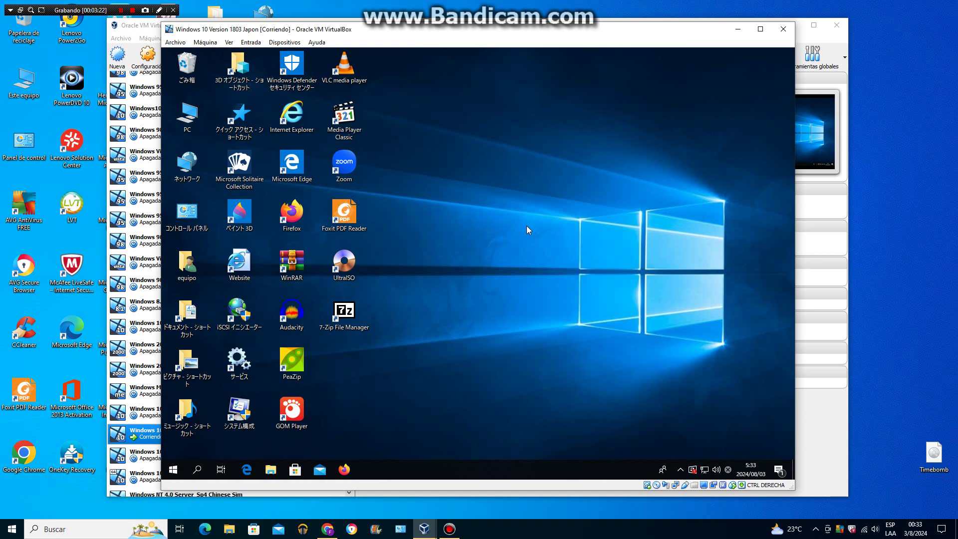
Launch VLC media player from the desktop and dismiss its privacy and network policy dialog.
{"action": "left_click", "coordinate": [350, 77]}
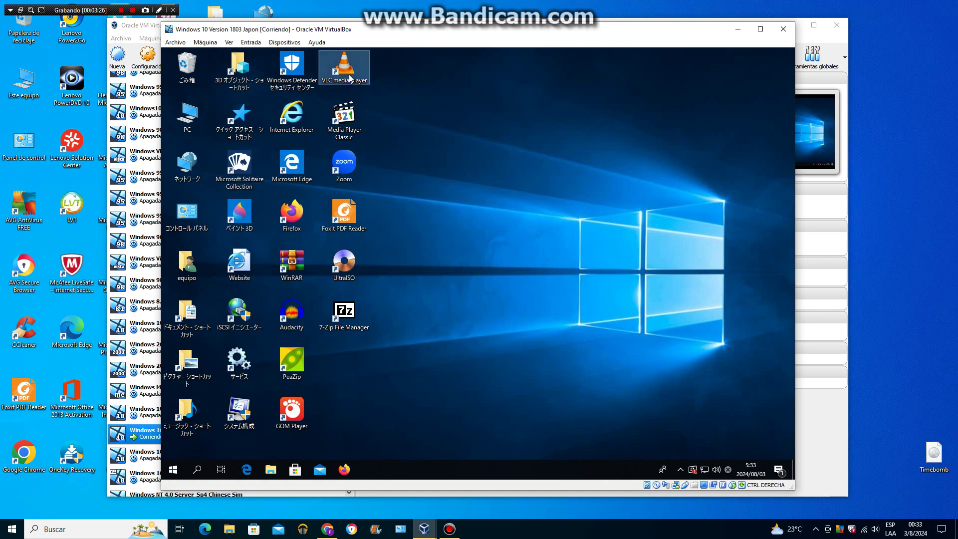
{"action": "double_click", "coordinate": [350, 78]}
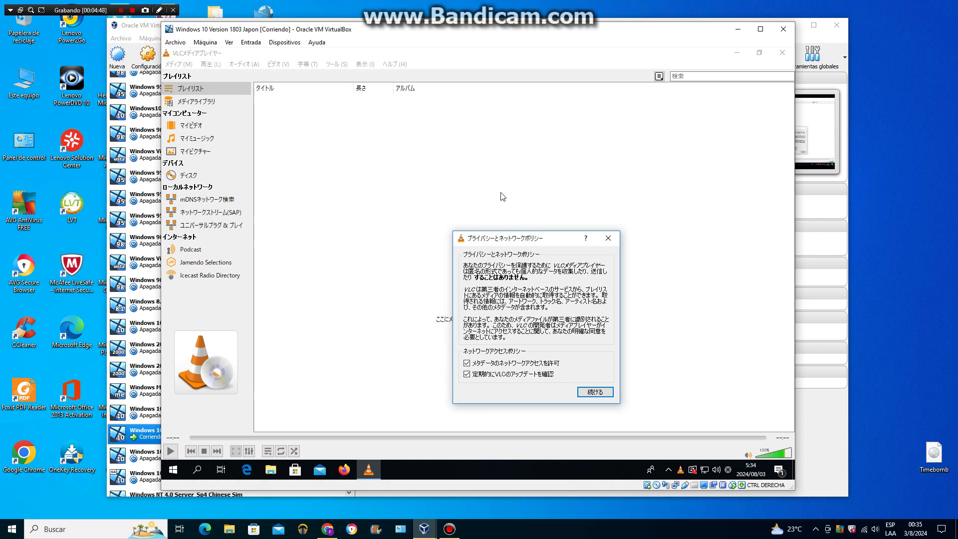
{"action": "left_click", "coordinate": [607, 238]}
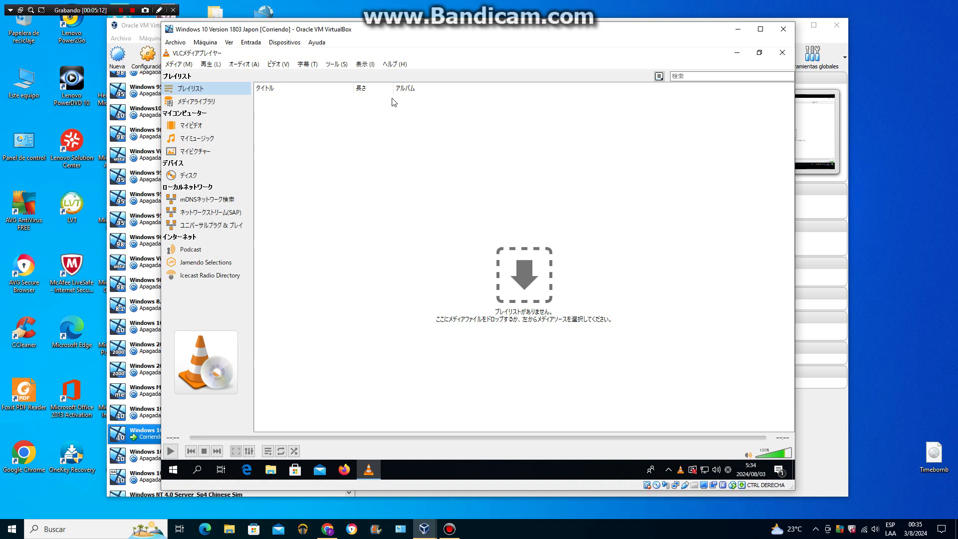
View the VLC version details in the VideoLAN About window and exit the player.
{"action": "left_click", "coordinate": [394, 64]}
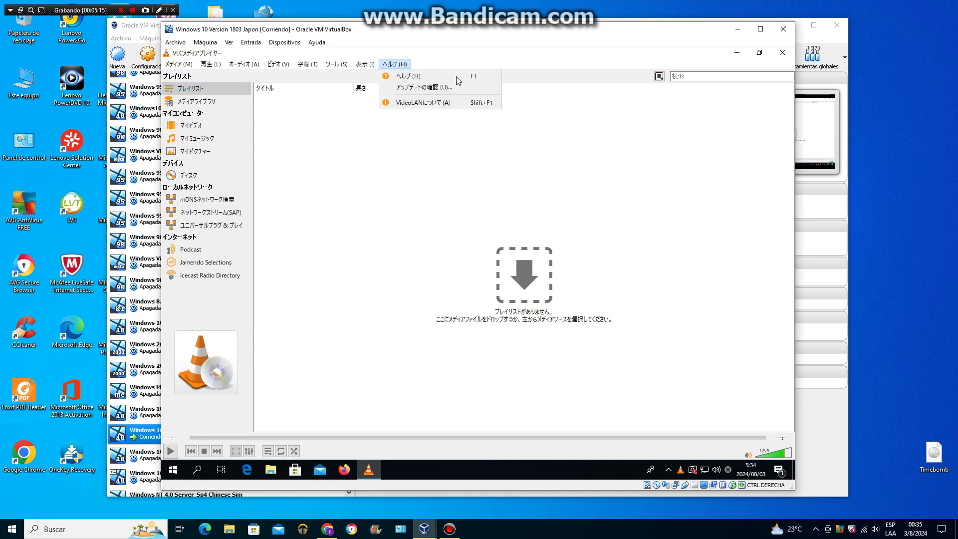
{"action": "left_click", "coordinate": [455, 103]}
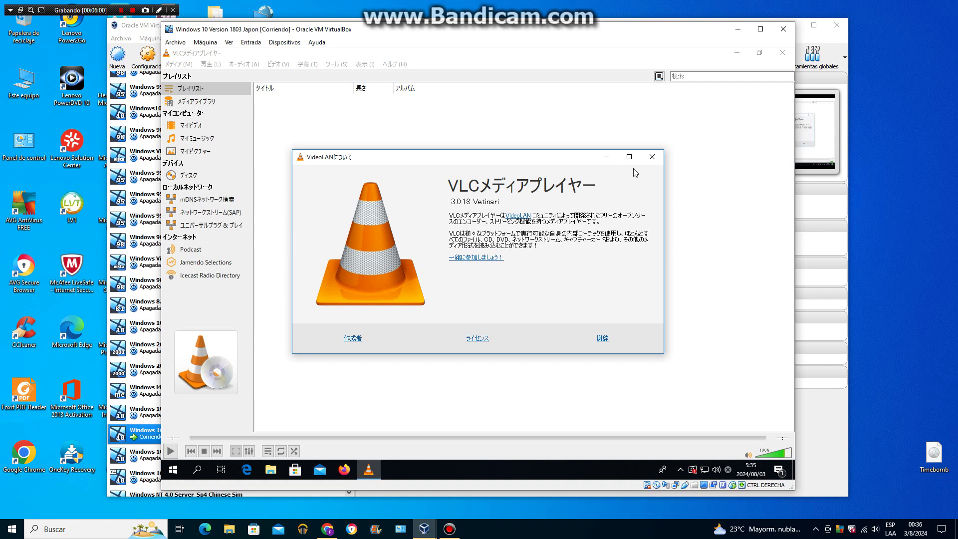
{"action": "left_click", "coordinate": [652, 159]}
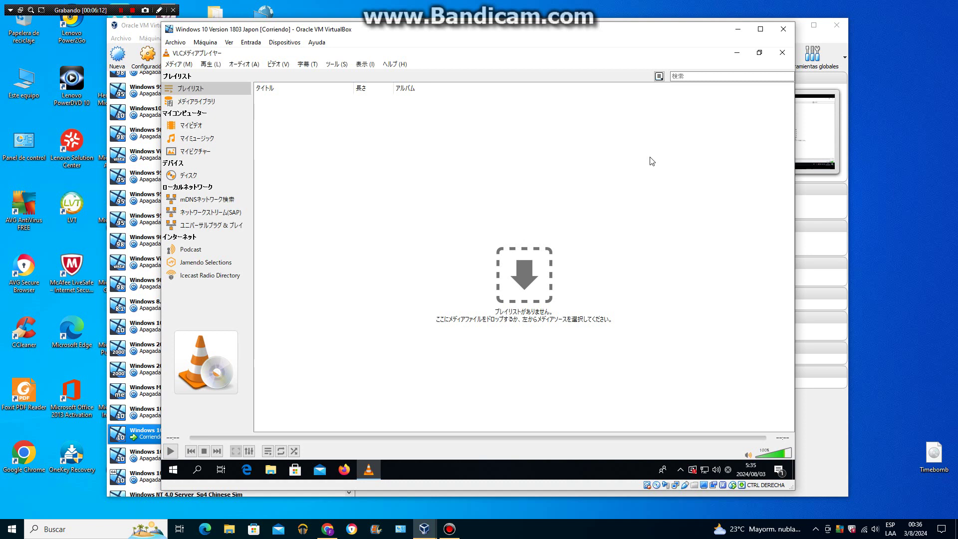
{"action": "left_click", "coordinate": [777, 54]}
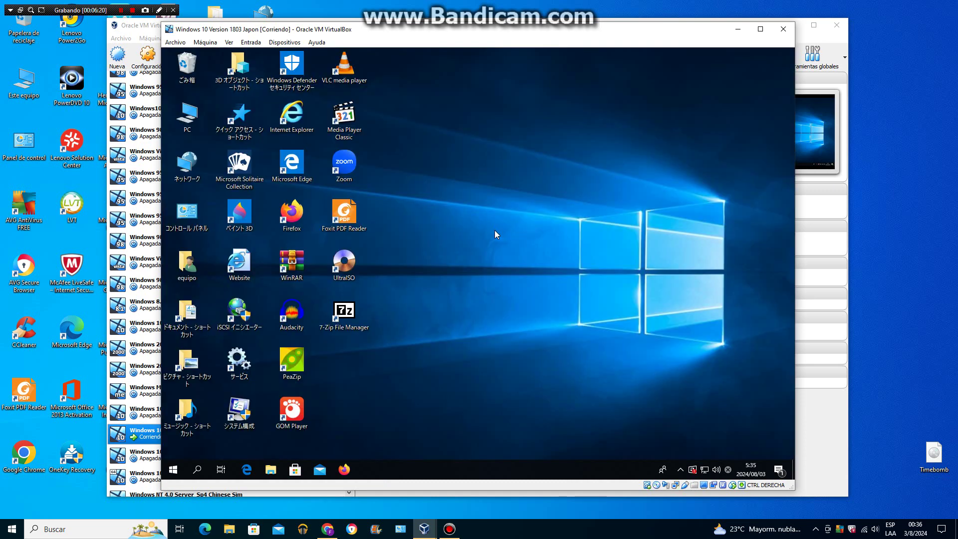
Launch GOM Player from the virtual machine's desktop.
{"action": "left_click", "coordinate": [301, 407]}
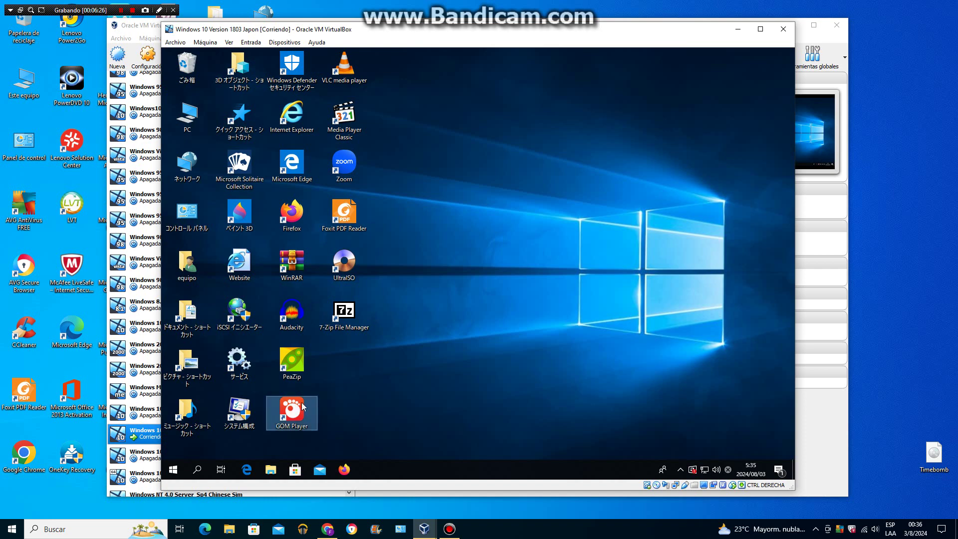
{"action": "double_click", "coordinate": [302, 406]}
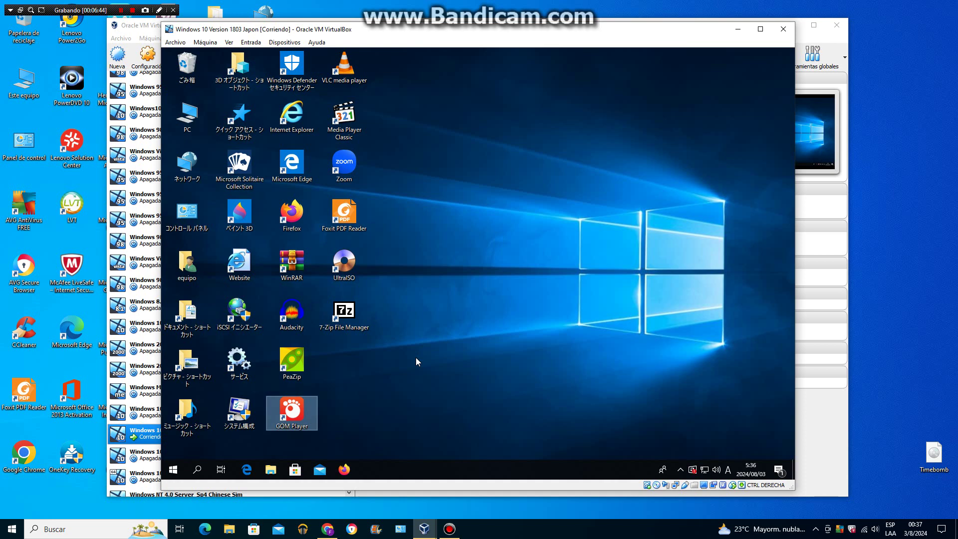
{"action": "left_click", "coordinate": [416, 358]}
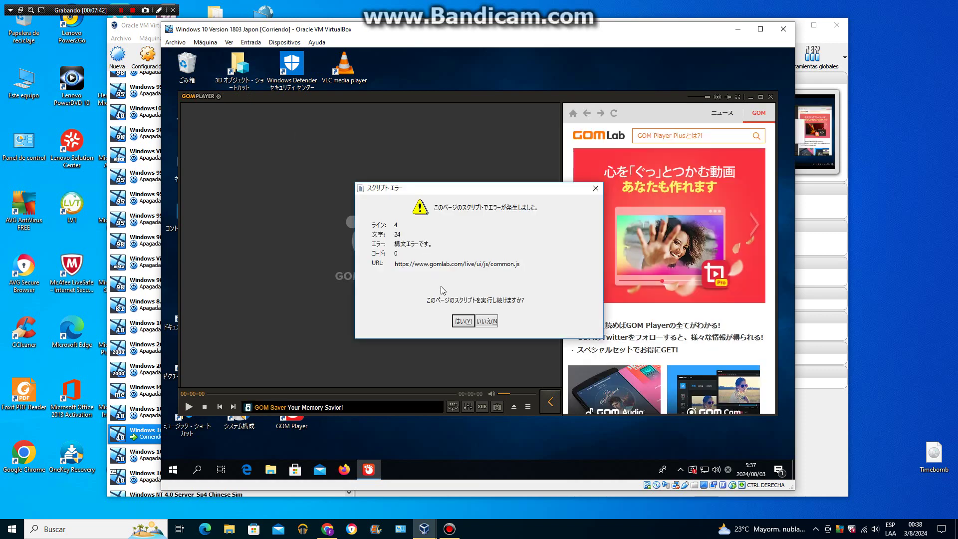
Answer each GOM Player script error by allowing the page's scripts to continue running.
{"action": "left_click", "coordinate": [462, 321]}
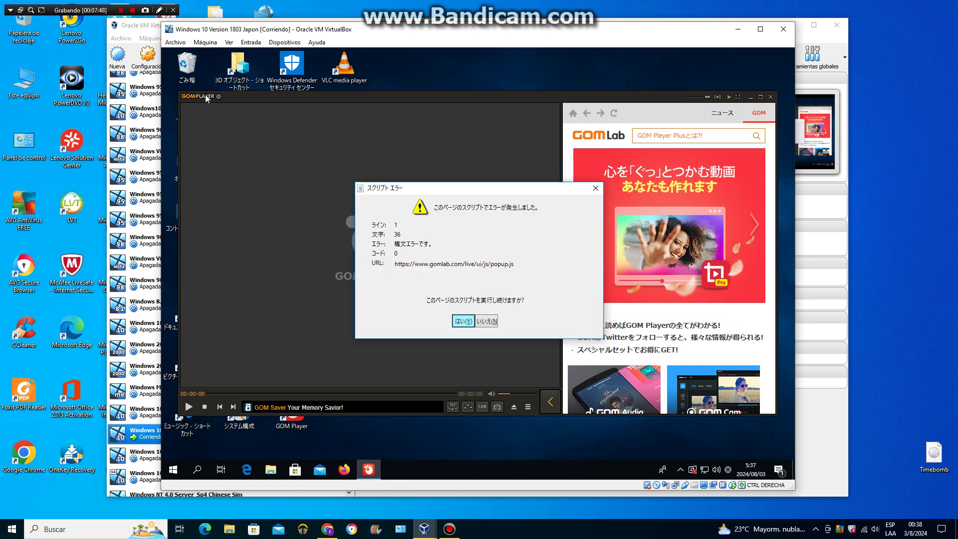
{"action": "left_click", "coordinate": [462, 321]}
{"action": "left_click", "coordinate": [462, 322]}
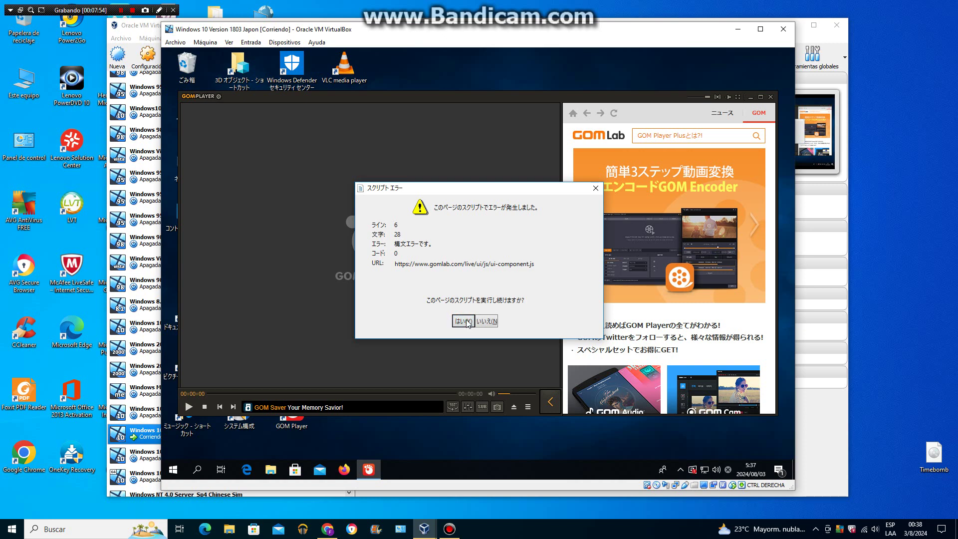
{"action": "left_click", "coordinate": [463, 322]}
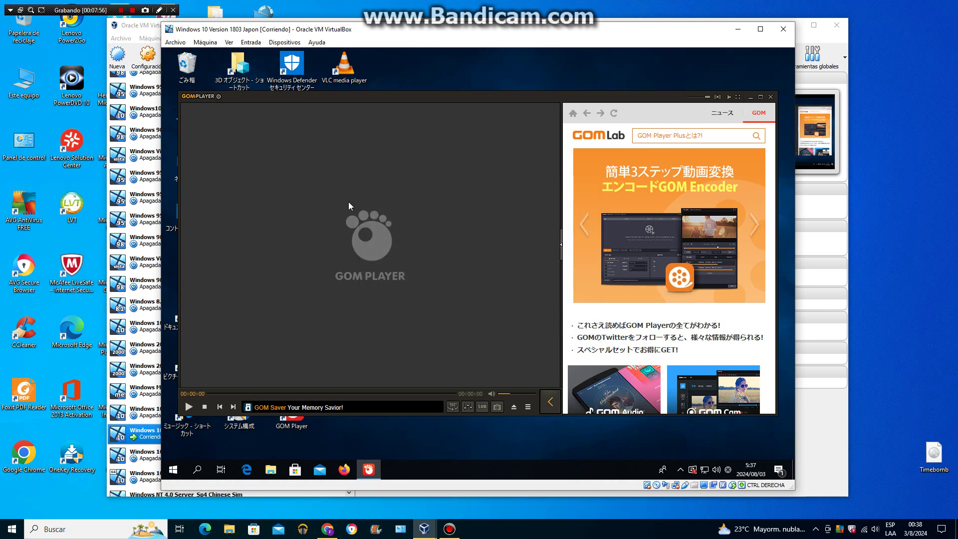
{"action": "left_click", "coordinate": [205, 96]}
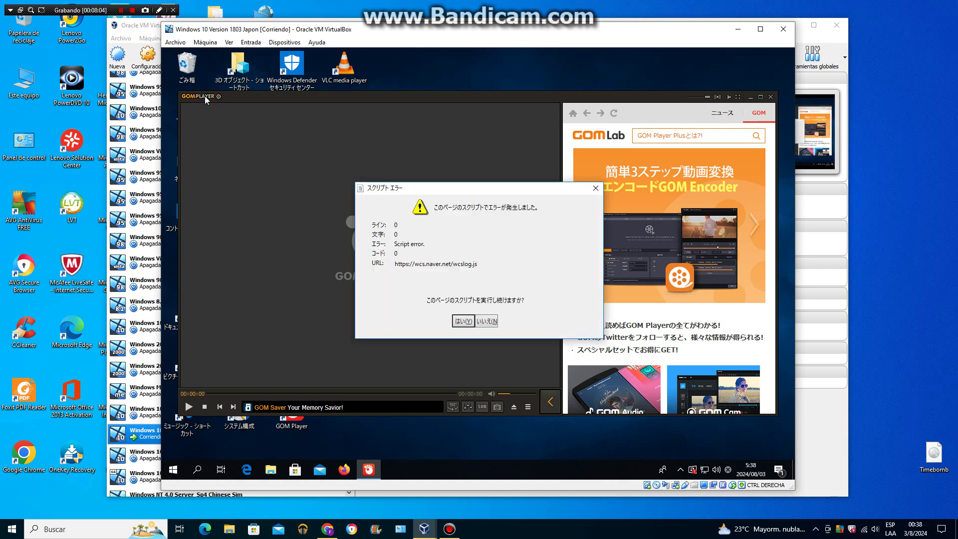
{"action": "left_click", "coordinate": [462, 321]}
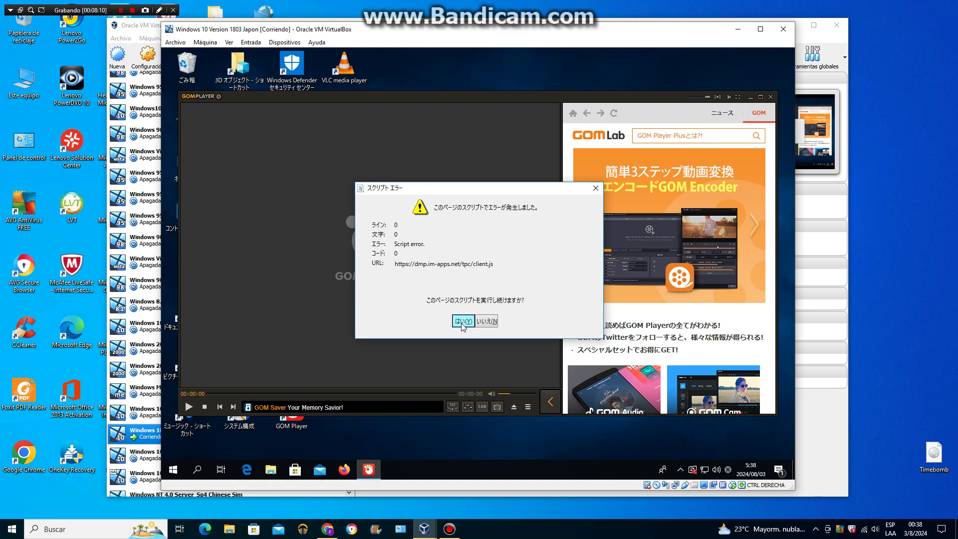
{"action": "left_click", "coordinate": [462, 322]}
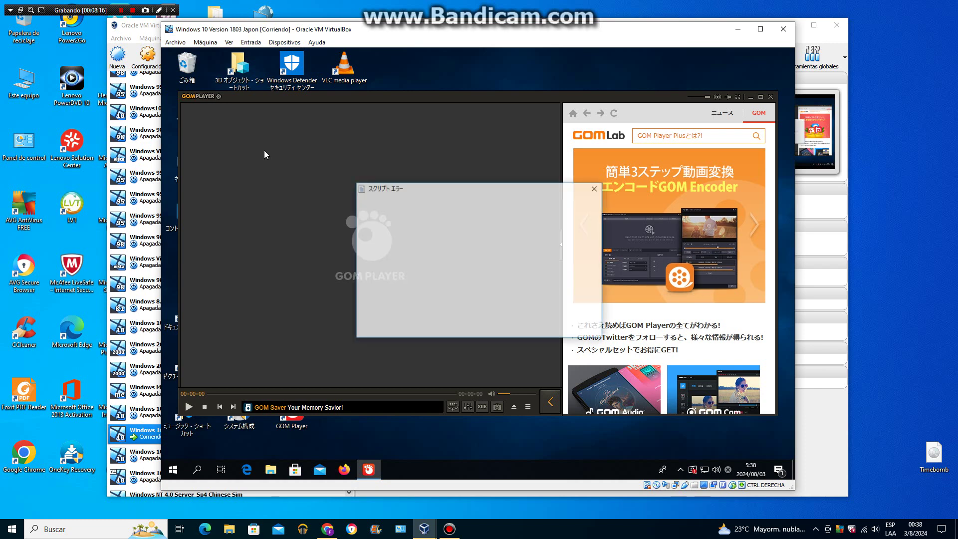
{"action": "left_click", "coordinate": [465, 321]}
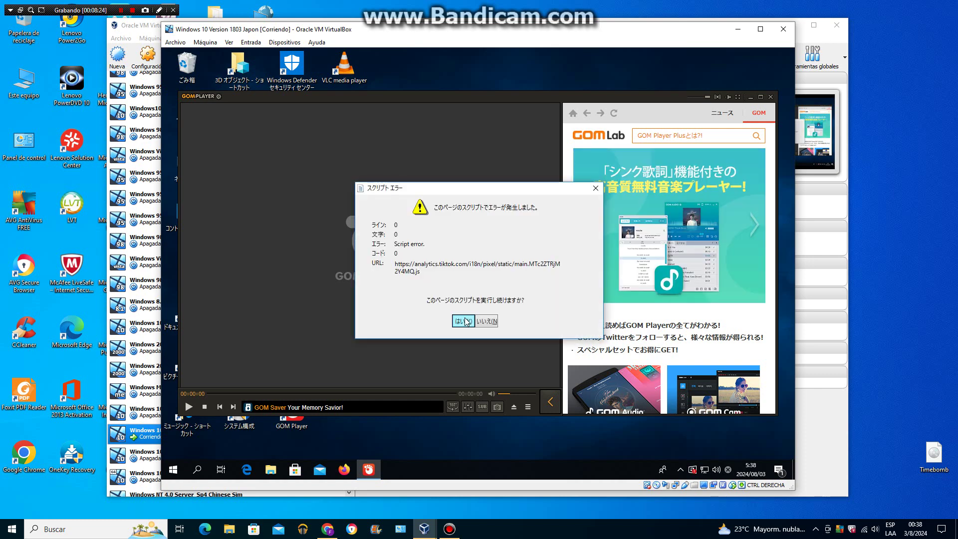
{"action": "left_click", "coordinate": [465, 320]}
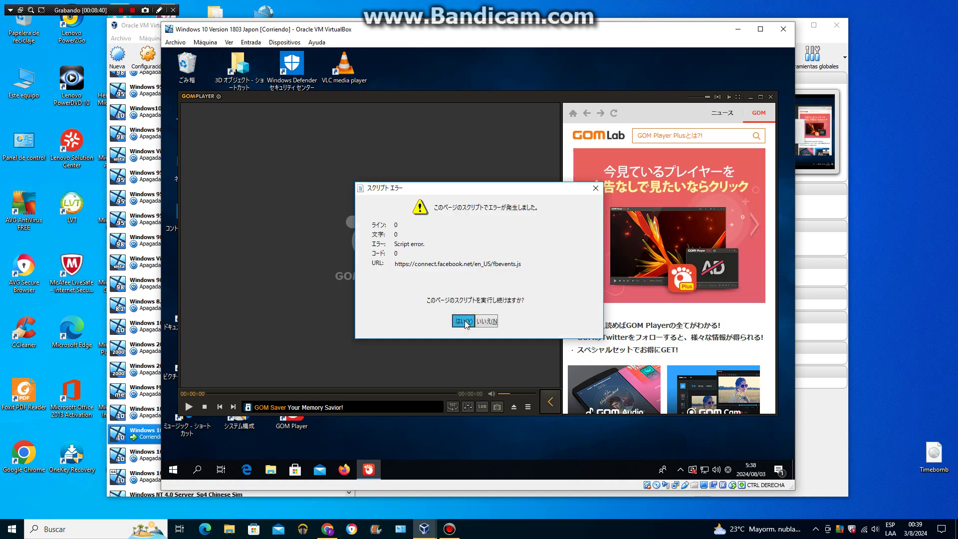
{"action": "left_click", "coordinate": [464, 321]}
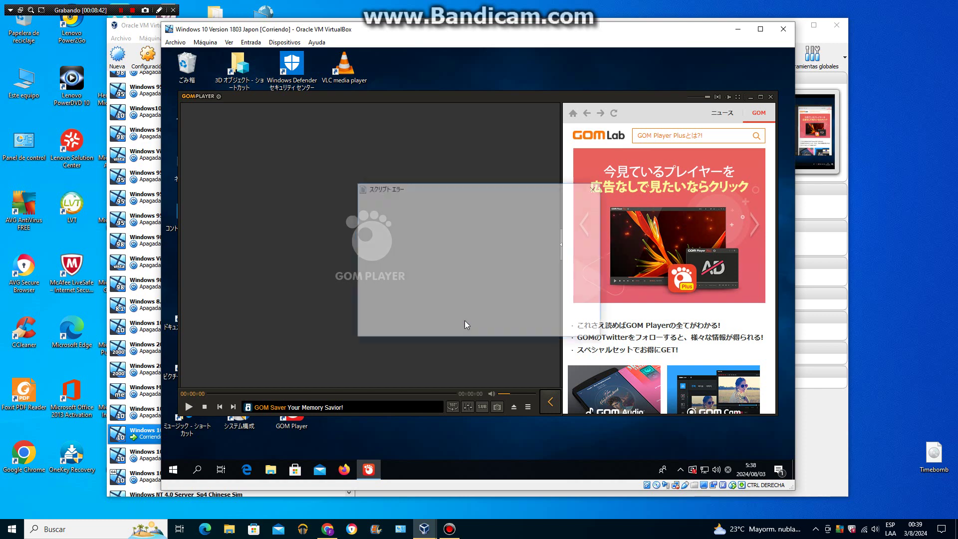
{"action": "left_click", "coordinate": [463, 321]}
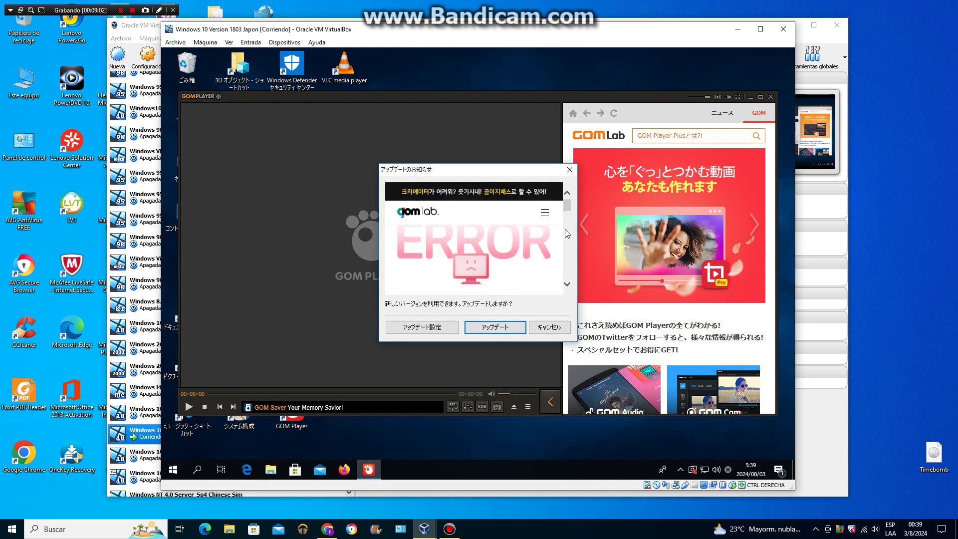
Read through the GOM Player update notice and decline the update.
{"action": "scroll", "coordinate": [564, 226], "scroll_direction": "down", "scroll_amount": 3}
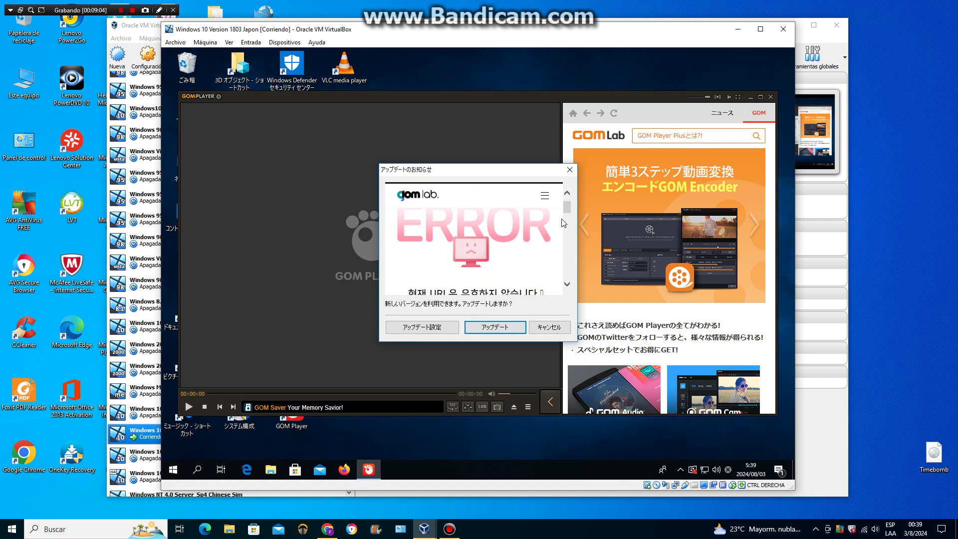
{"action": "scroll", "coordinate": [564, 223], "scroll_direction": "down", "scroll_amount": 3}
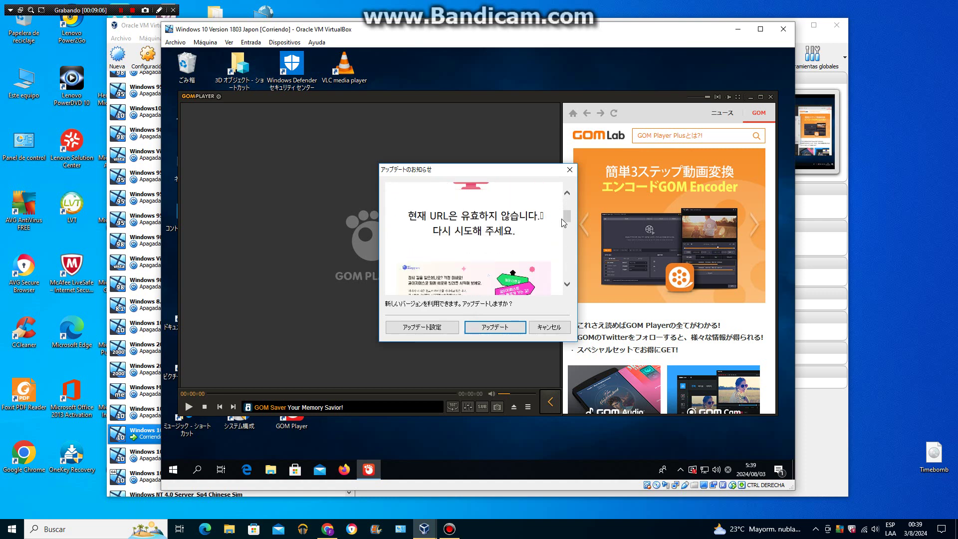
{"action": "scroll", "coordinate": [562, 222], "scroll_direction": "down", "scroll_amount": 3}
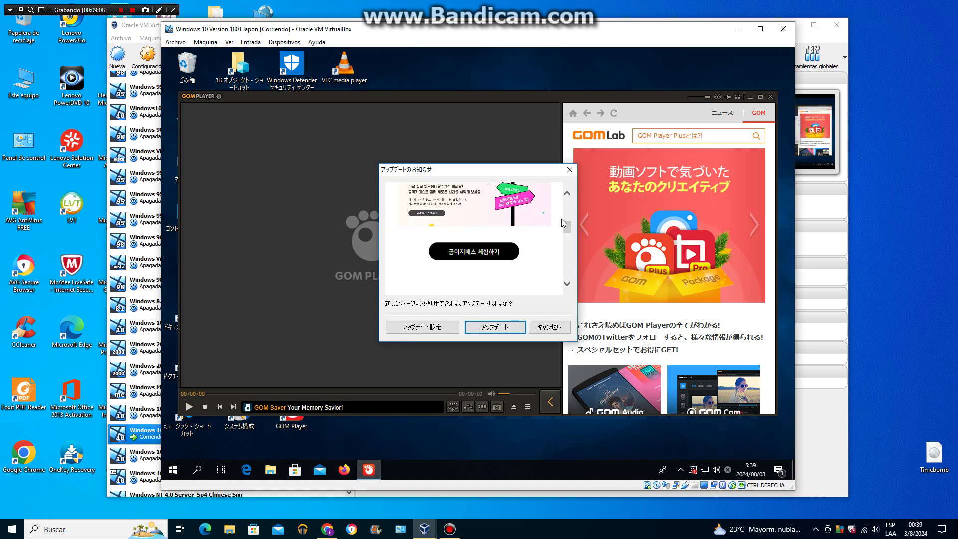
{"action": "left_click", "coordinate": [544, 330]}
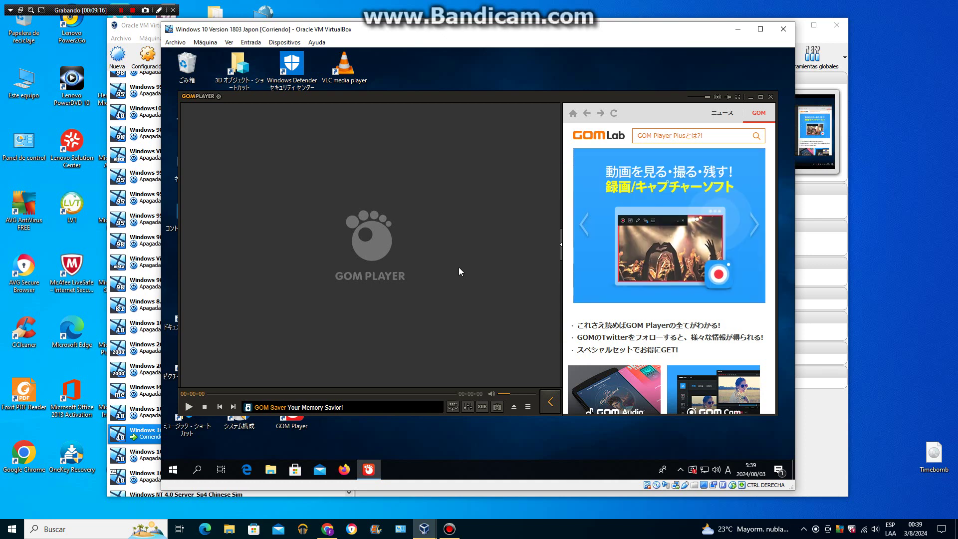
View the GOM Player version and copyright information, and close that window.
{"action": "key", "text": "F1"}
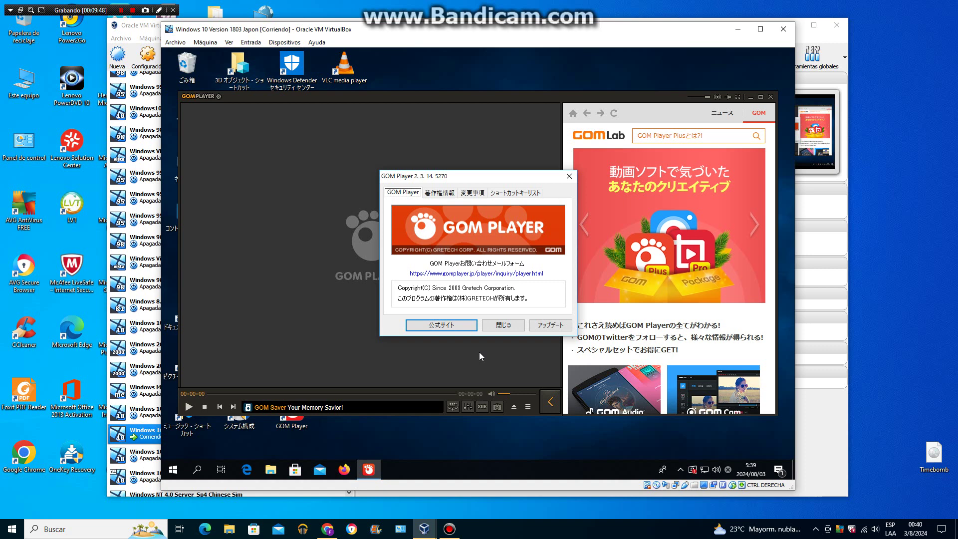
{"action": "left_click", "coordinate": [500, 325]}
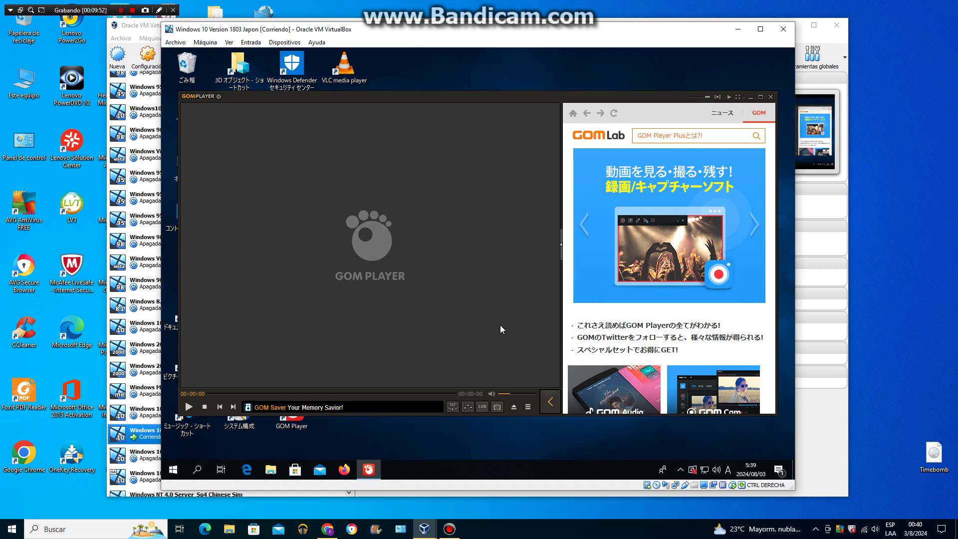